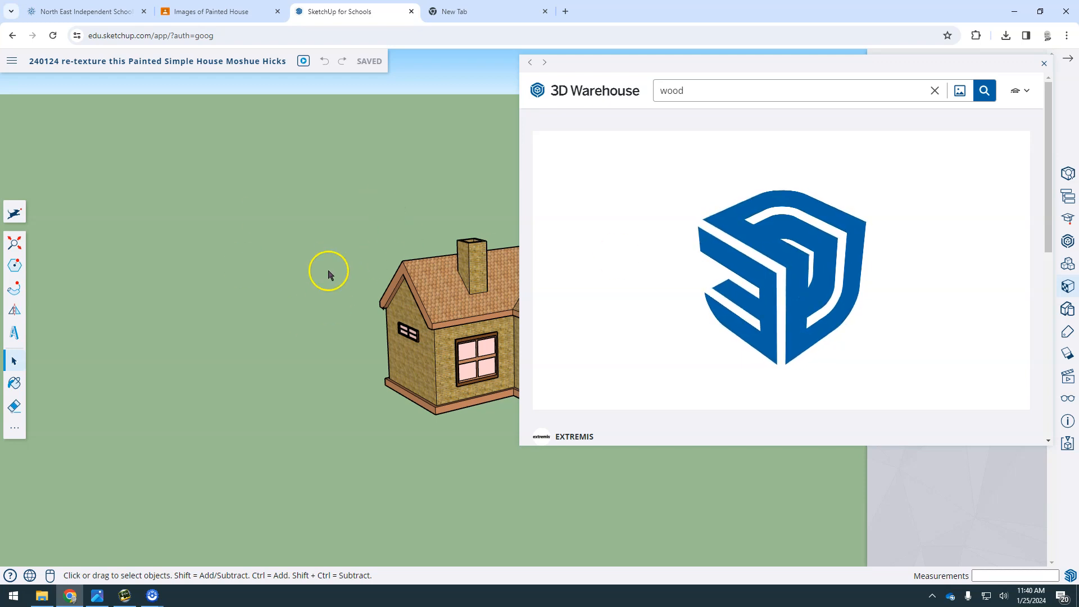
# Return to the wood product results and list the materials contained in the EXTREMIS Wood model.
pyautogui.moveTo(791, 338); pyautogui.dragTo(736, 300)
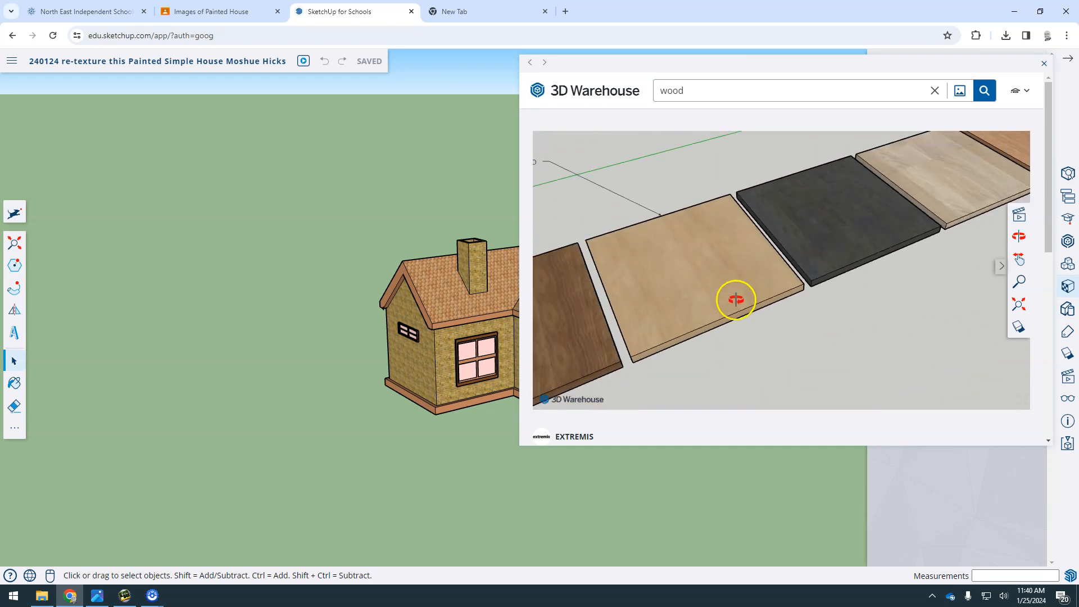
pyautogui.click(531, 64)
pyautogui.click(537, 90)
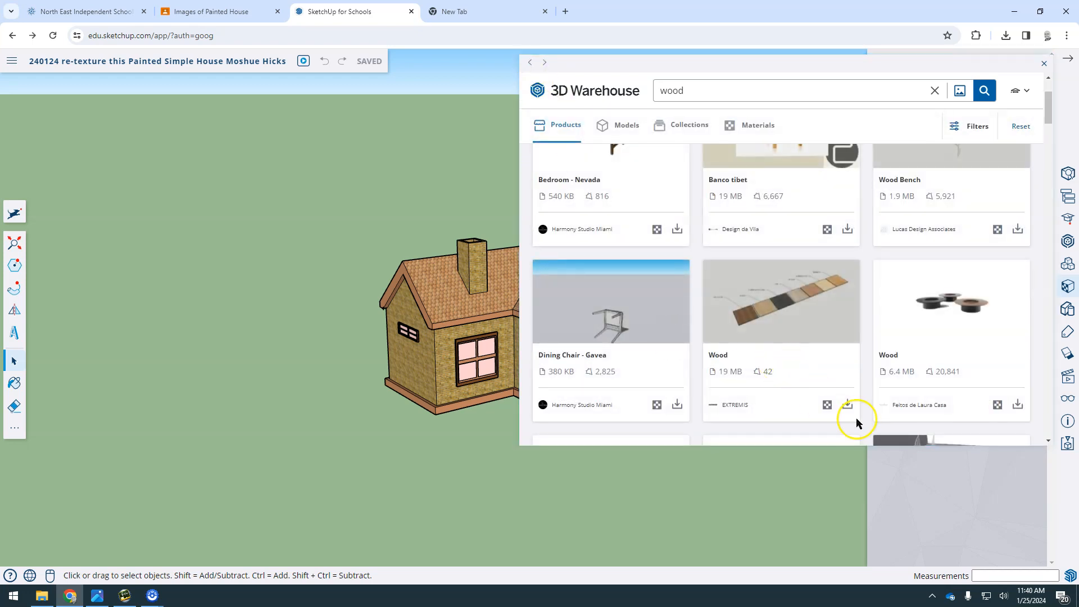
pyautogui.click(827, 405)
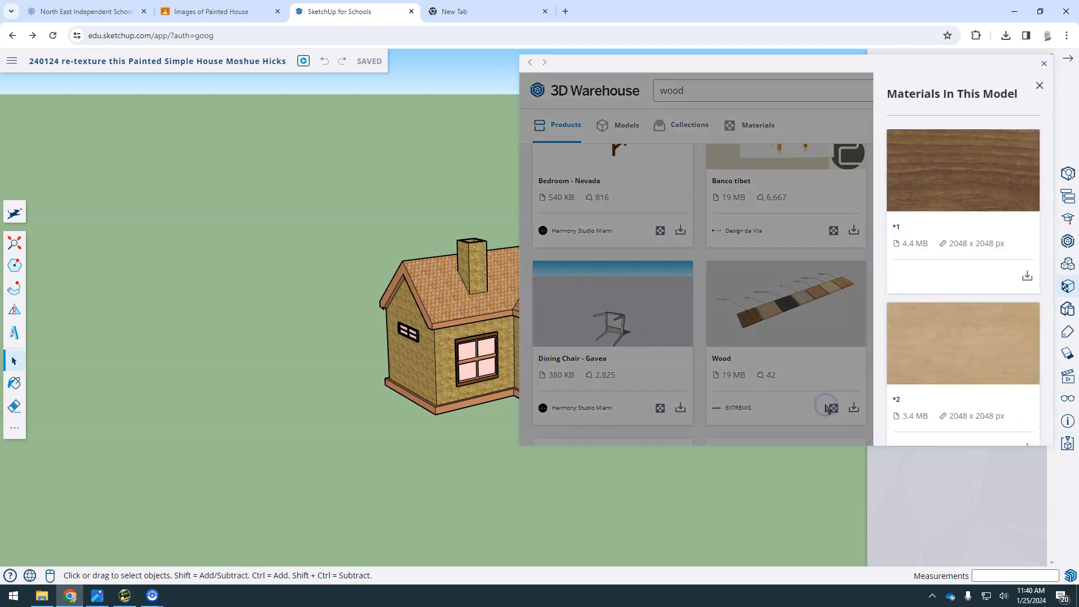
# Look through the Wood model's materials and load the brown wood material *5 into the house model.
pyautogui.scroll(-5, 963, 365)
pyautogui.scroll(-2, 955, 365)
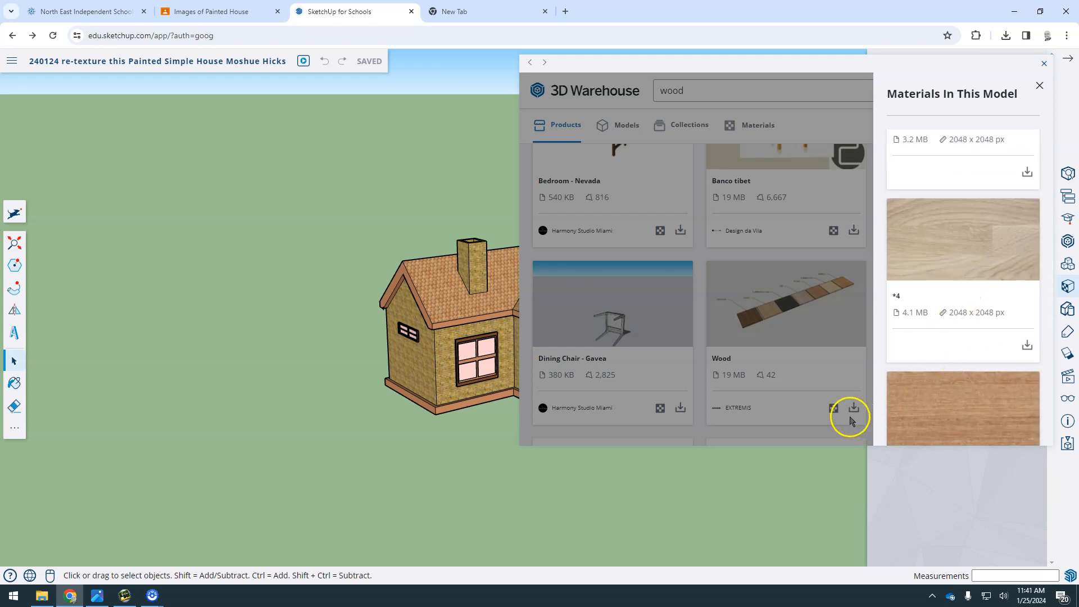
pyautogui.scroll(-10, 956, 343)
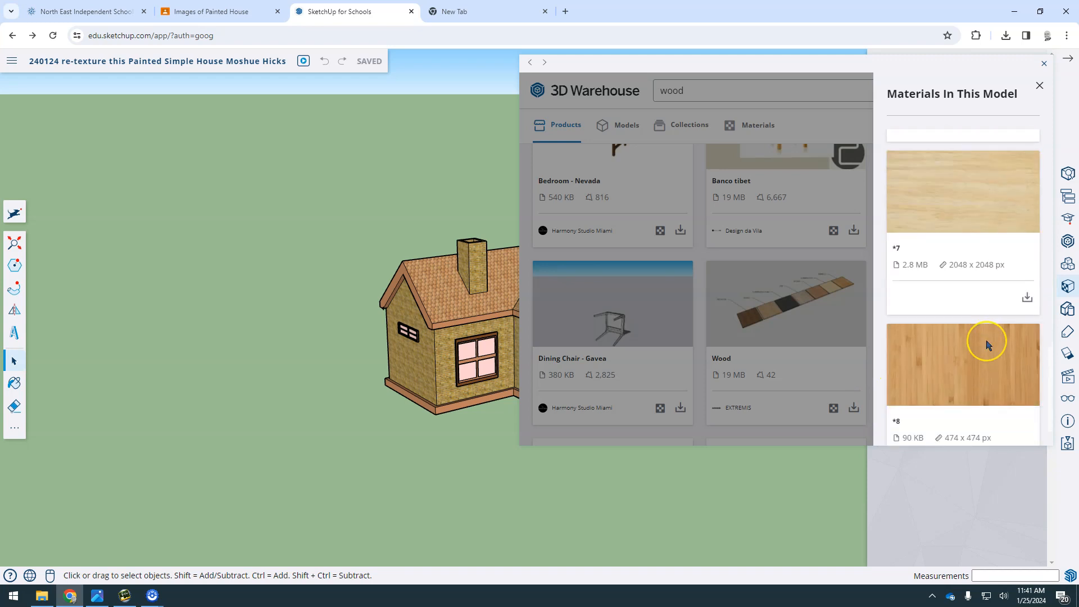
pyautogui.scroll(3, 988, 344)
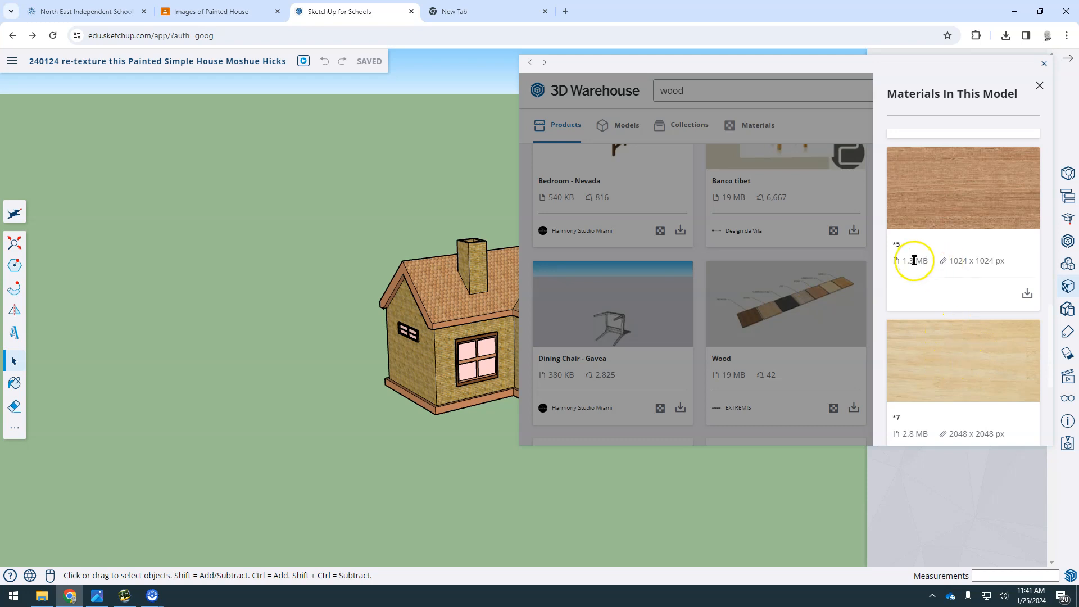
pyautogui.scroll(5, 915, 262)
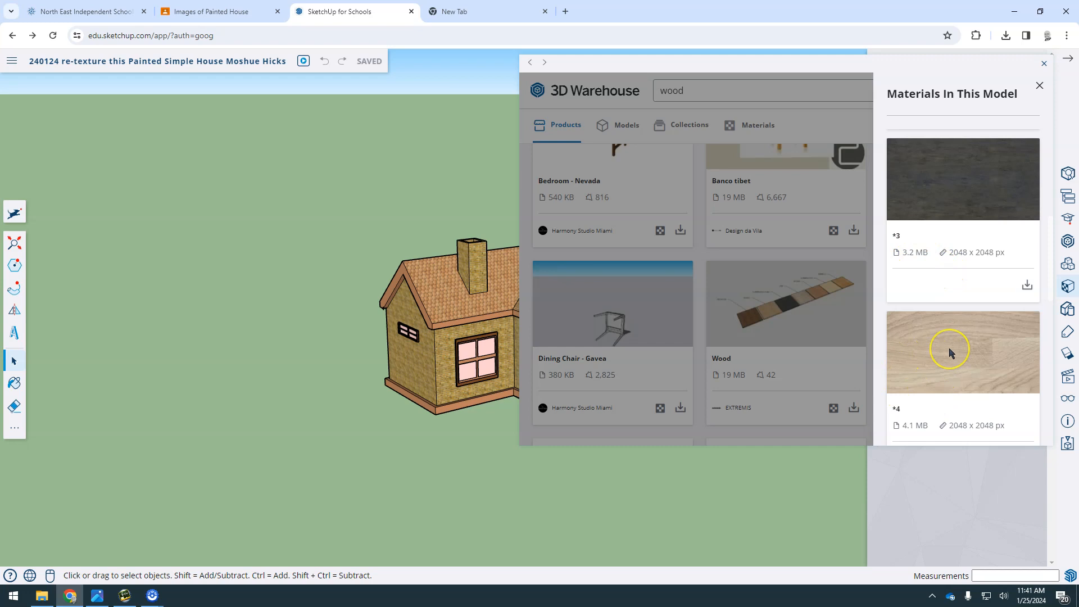
pyautogui.scroll(-6, 950, 352)
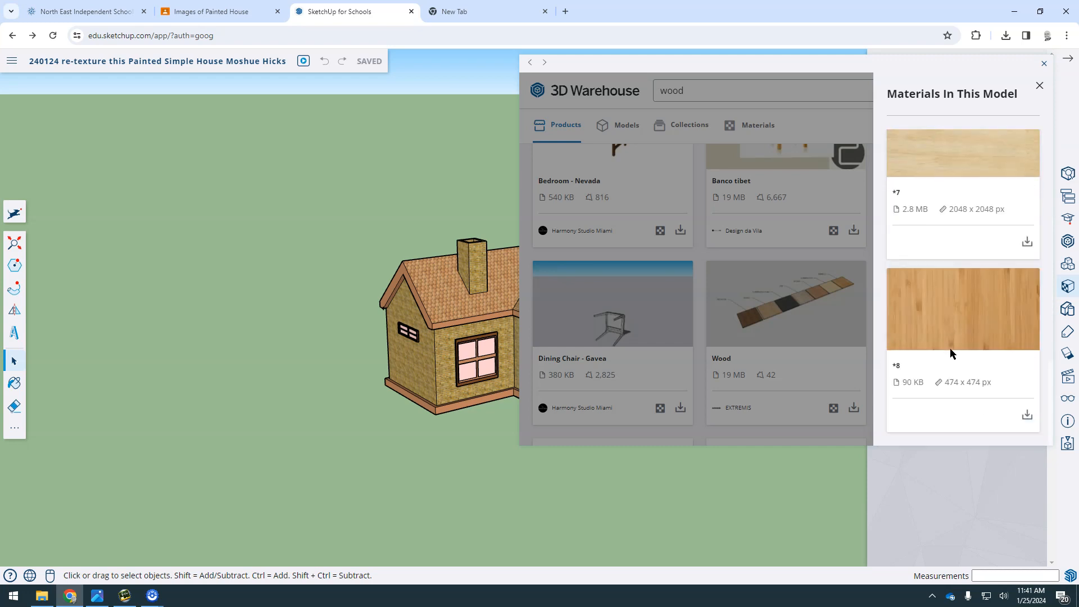
pyautogui.click(944, 310)
pyautogui.scroll(3, 940, 235)
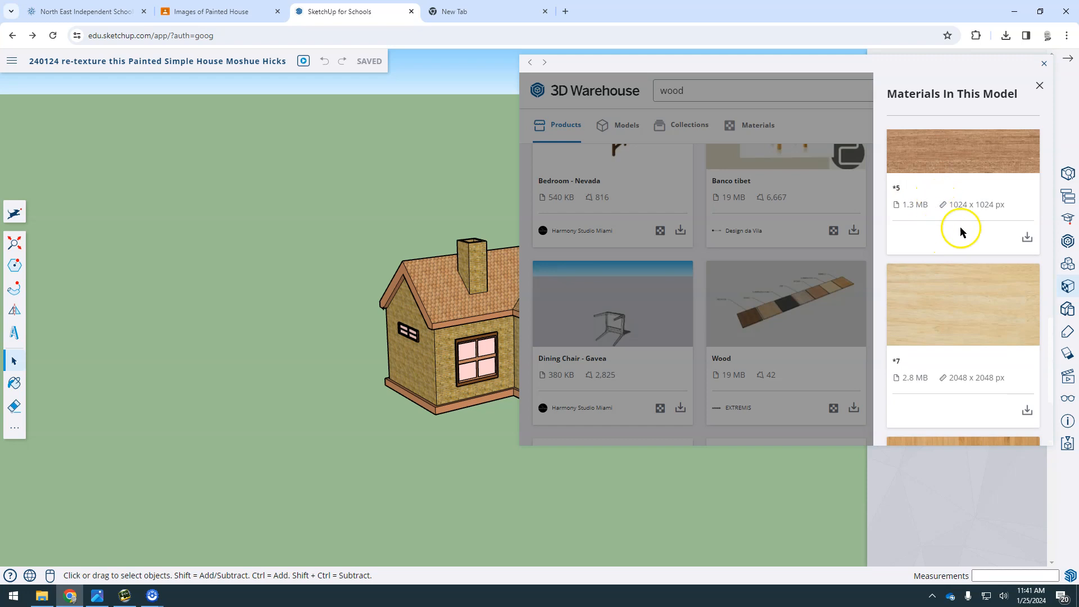
pyautogui.click(1026, 238)
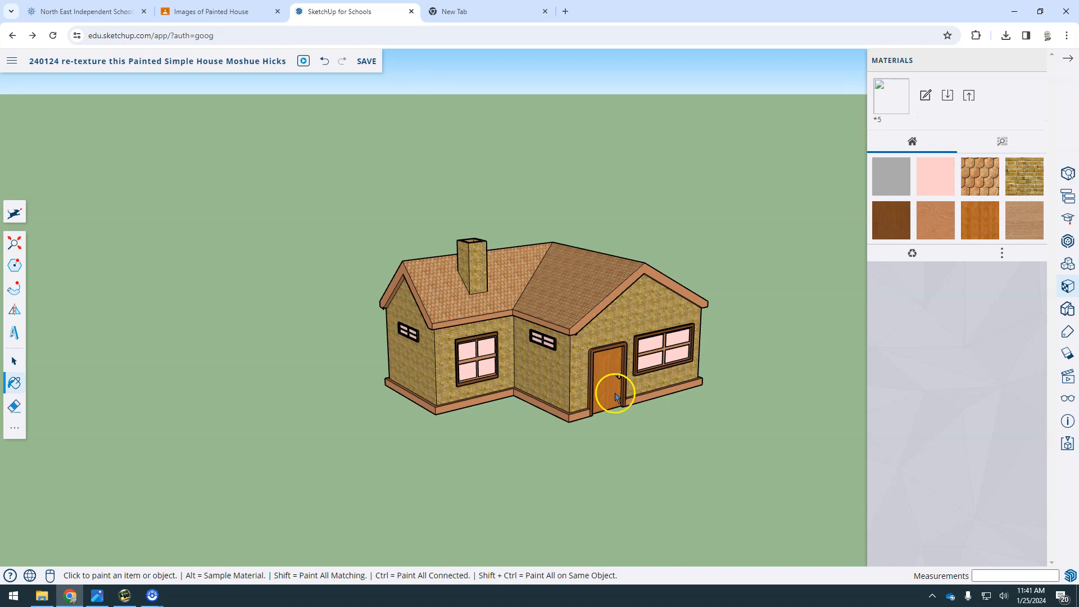
# Paint the front door with the *5 wood material and check its grain up close.
pyautogui.scroll(10, 607, 371)
pyautogui.click(585, 349)
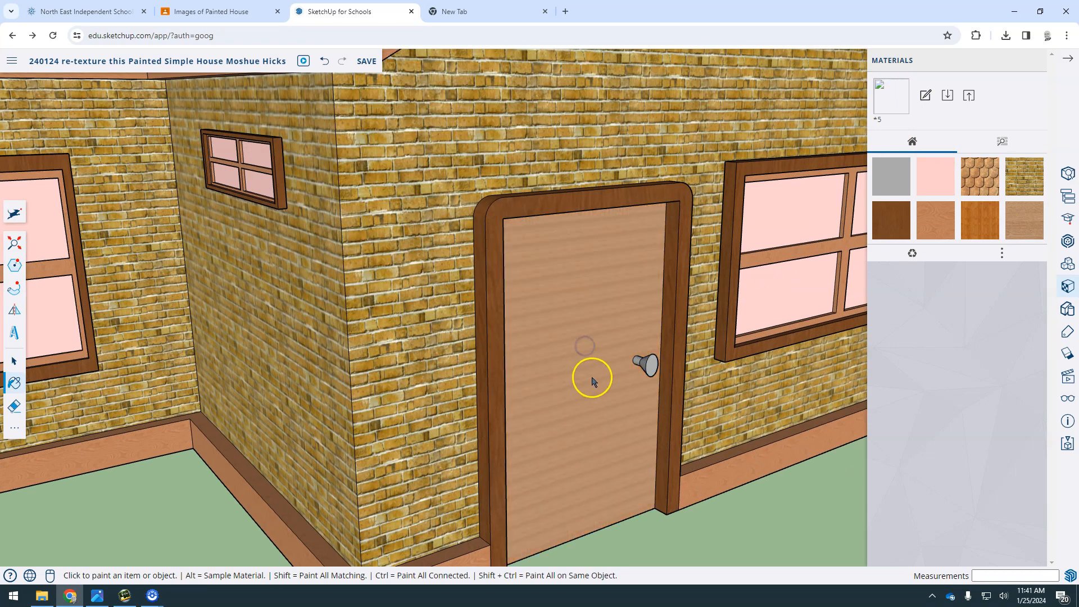
pyautogui.moveTo(643, 357); pyautogui.dragTo(446, 239, button='middle')
pyautogui.scroll(5, 501, 316)
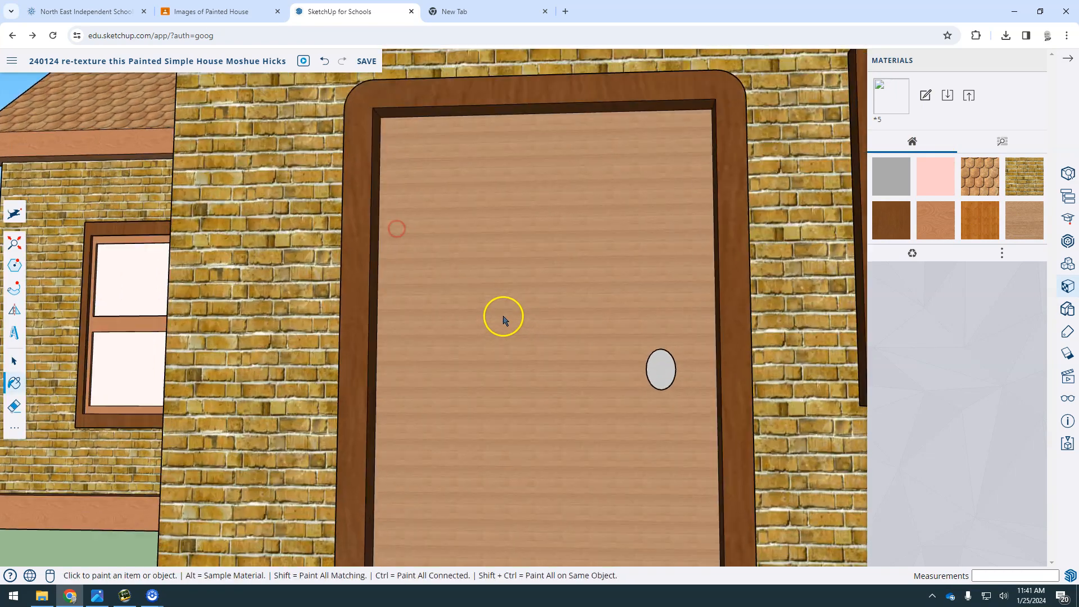
pyautogui.moveTo(508, 316)
pyautogui.mouseDown(button='middle')
pyautogui.moveTo(398, 337)
pyautogui.moveTo(376, 427)
pyautogui.moveTo(581, 409)
pyautogui.mouseUp(button='middle')
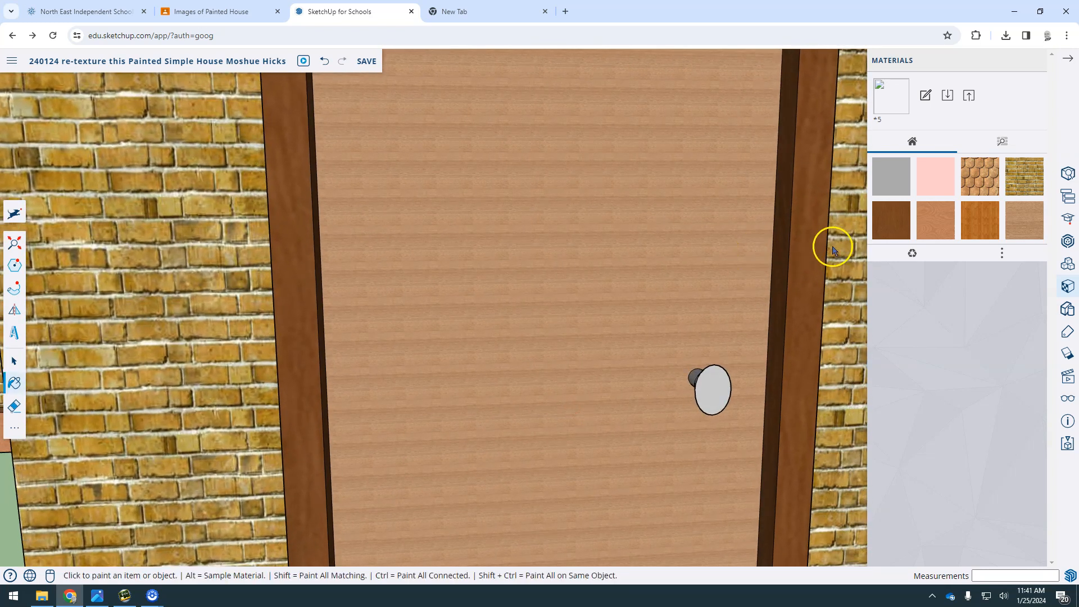
# Edit the *5 material so its texture is 1' wide and 1' high.
pyautogui.click(926, 96)
pyautogui.click(682, 338)
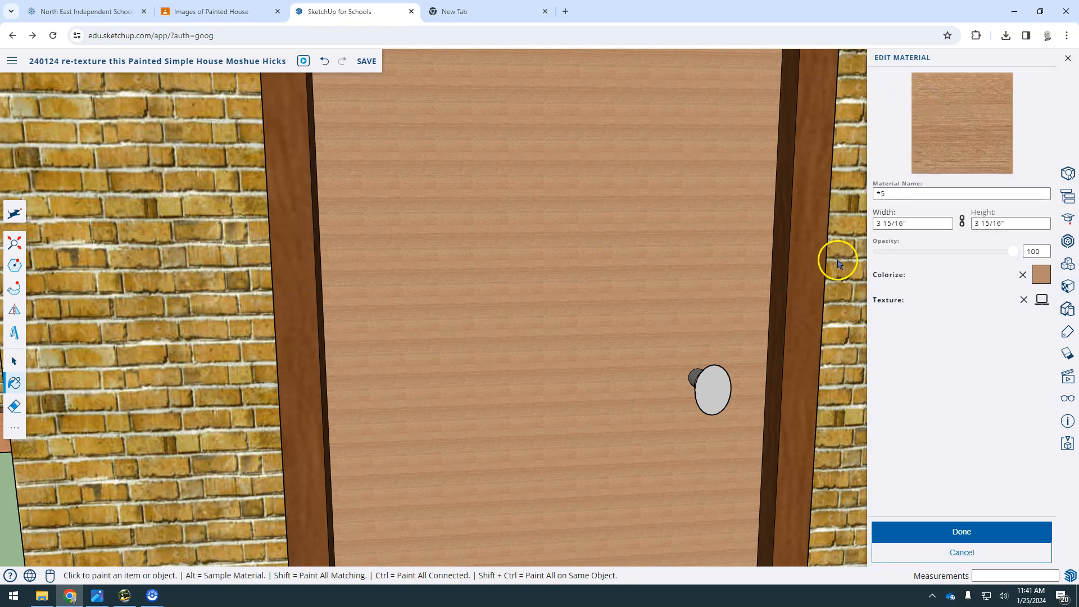
pyautogui.click(917, 222)
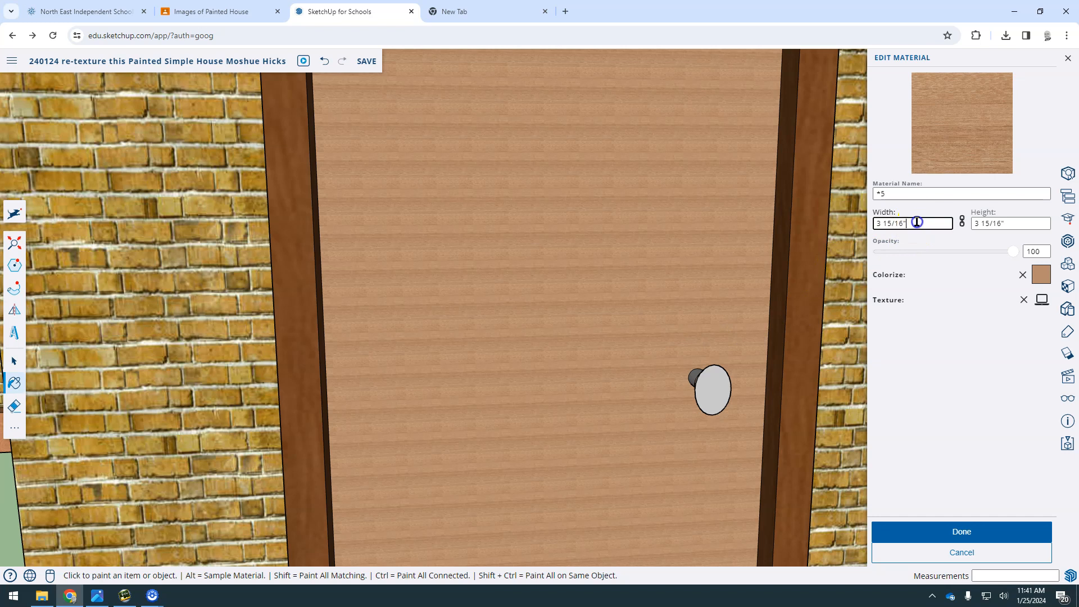
pyautogui.moveTo(917, 222); pyautogui.dragTo(839, 222)
pyautogui.press('Return')
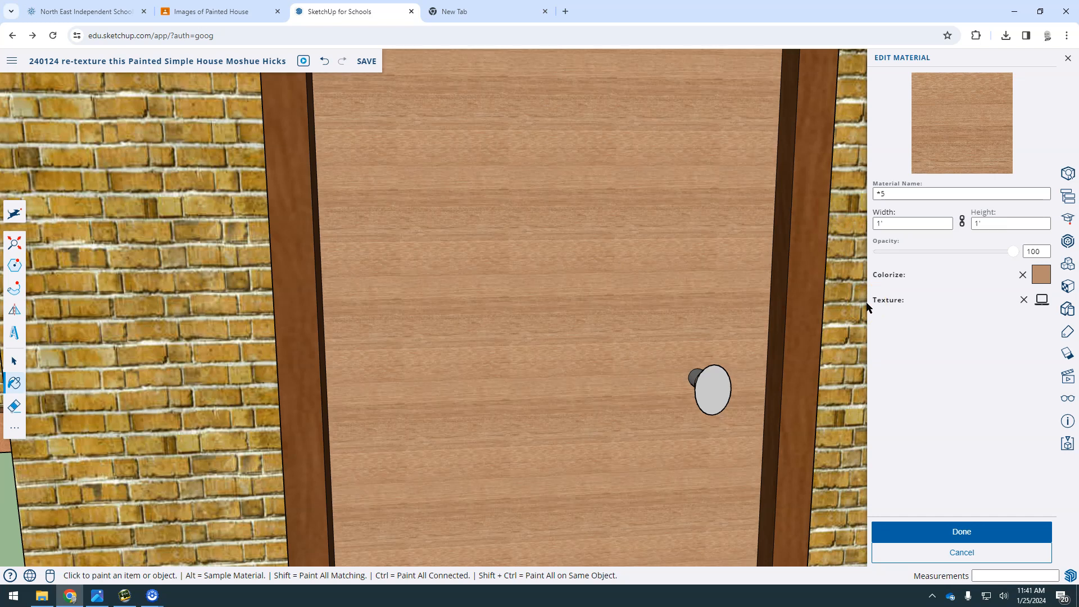
pyautogui.scroll(3, 590, 313)
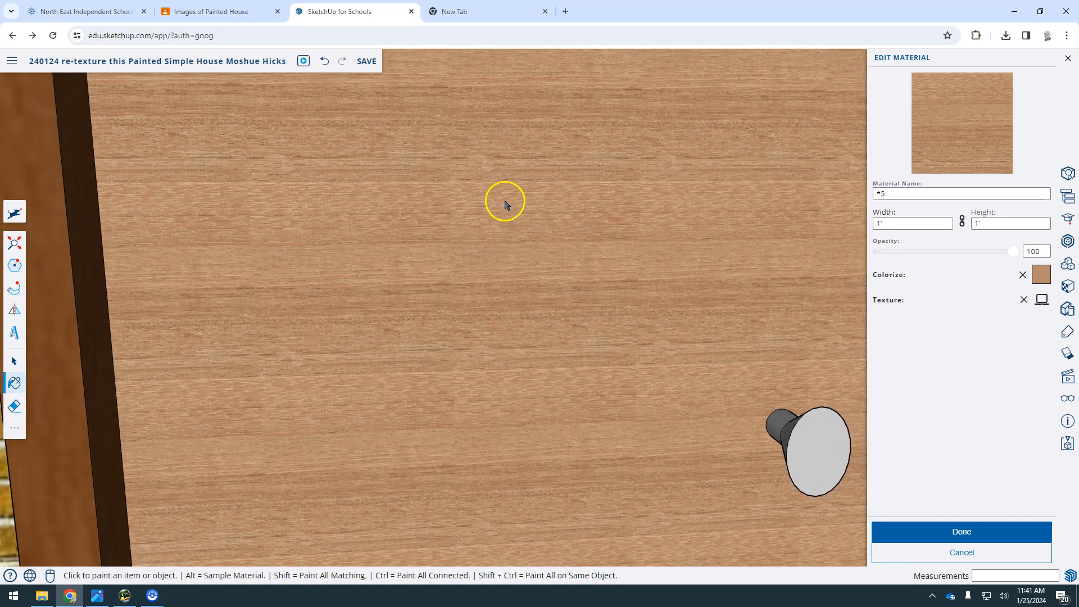
pyautogui.scroll(-5, 590, 278)
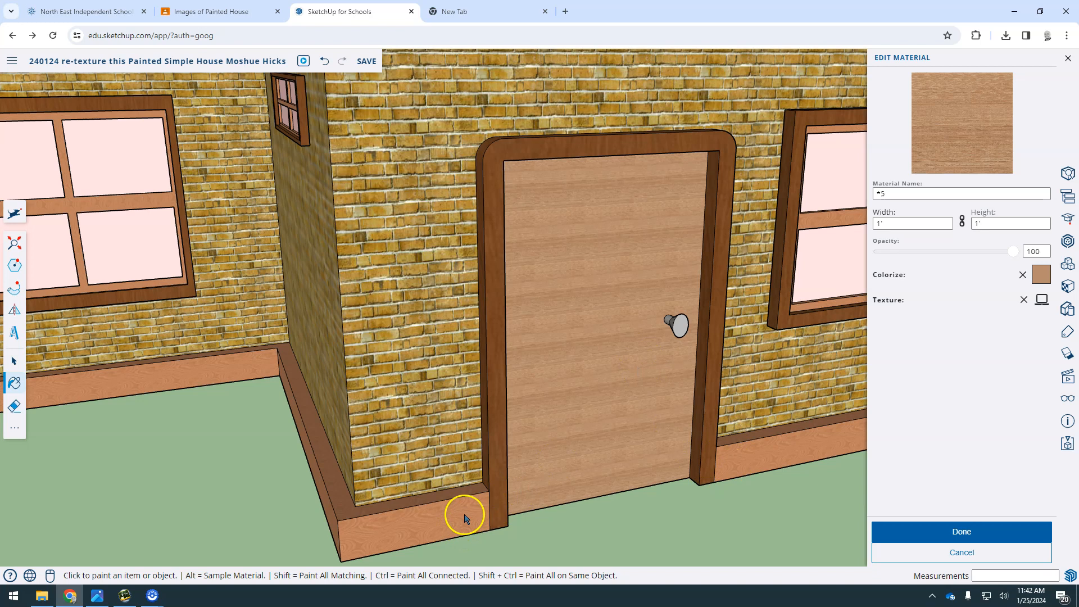
# Finish editing the material and paint the house's base trim and roof edge boards with *5.
pyautogui.click(426, 528)
pyautogui.click(922, 534)
pyautogui.scroll(3, 638, 487)
pyautogui.moveTo(639, 487)
pyautogui.mouseDown(button='middle')
pyautogui.moveTo(608, 339)
pyautogui.moveTo(710, 356)
pyautogui.moveTo(590, 381)
pyautogui.mouseUp(button='middle')
pyautogui.press('b')
pyautogui.click(793, 472)
pyautogui.scroll(-5, 764, 487)
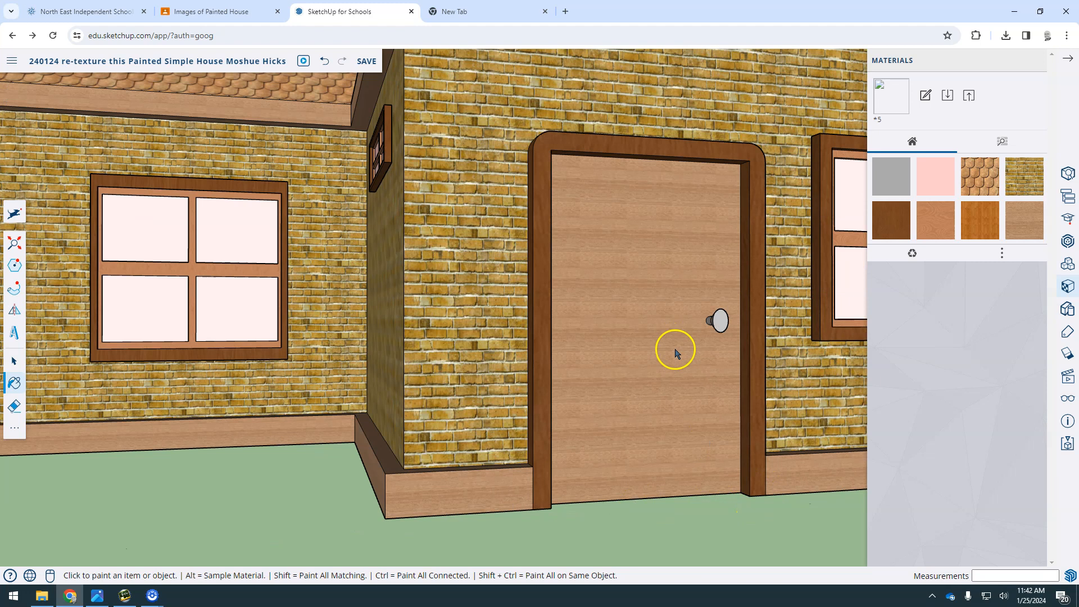
# Load the dark wood material *1 from the 3D Warehouse Wood model's materials.
pyautogui.click(1069, 243)
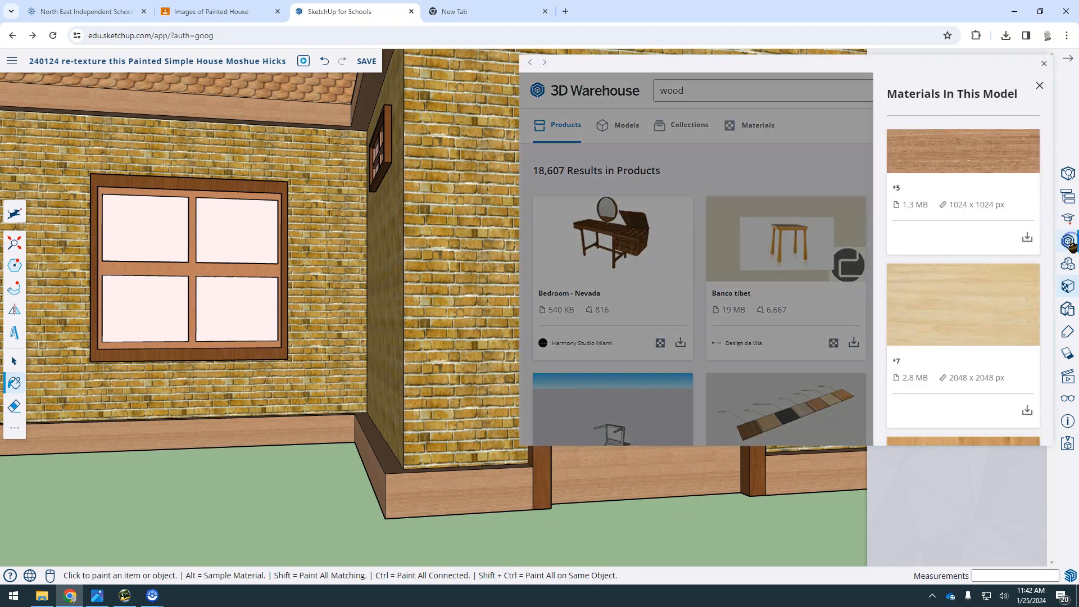
pyautogui.click(944, 187)
pyautogui.scroll(-3, 950, 329)
pyautogui.scroll(15, 952, 332)
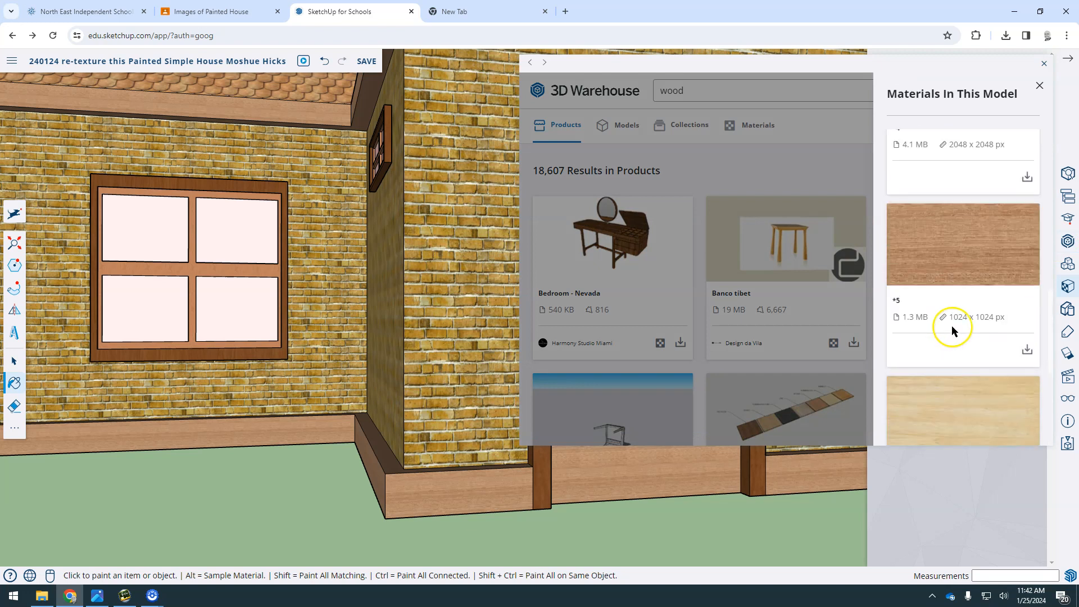
pyautogui.scroll(1, 952, 330)
pyautogui.click(960, 317)
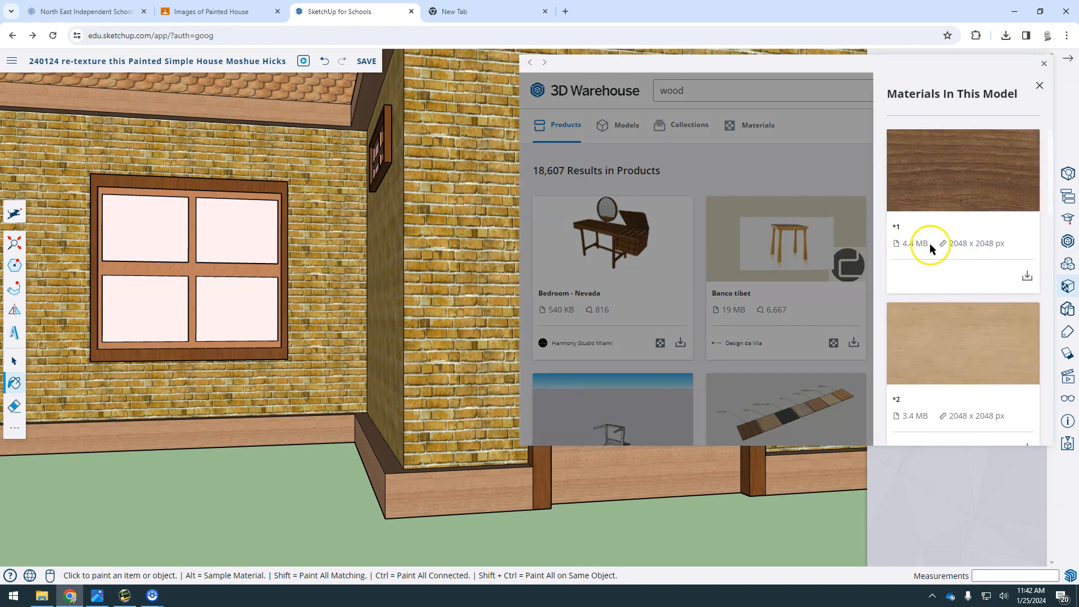
pyautogui.click(1027, 276)
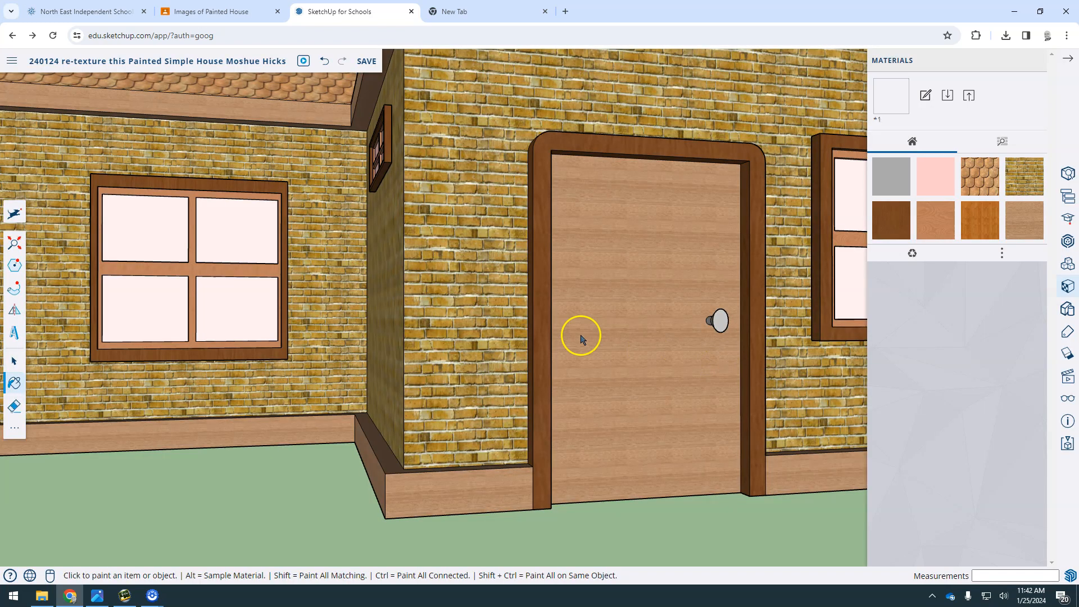
# Undo the *1 paint applied to all matching faces, and paint only the front door and its frame with *1.
pyautogui.click(615, 325)
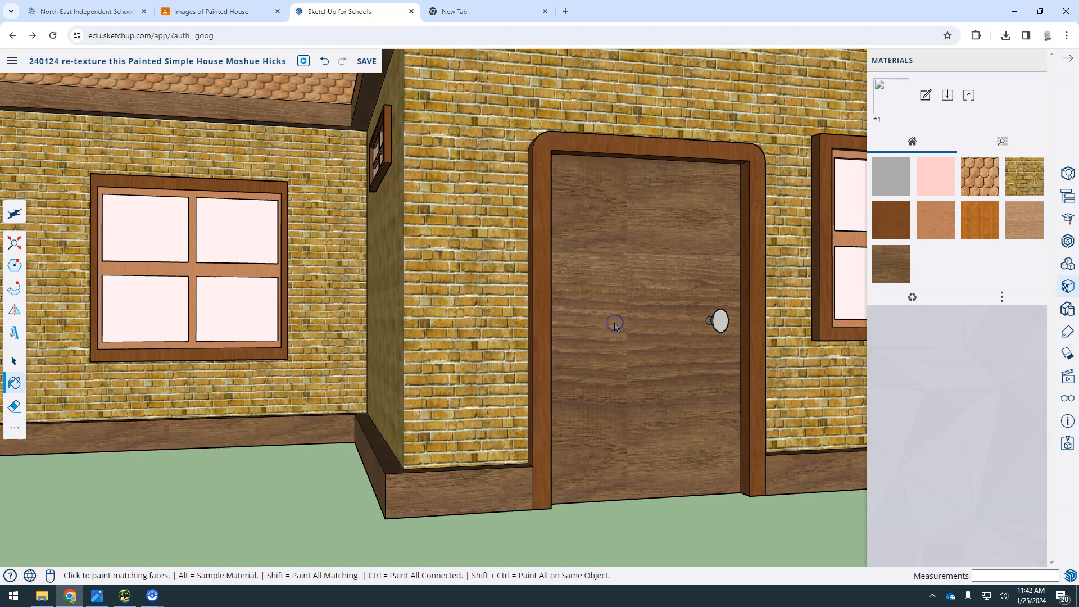
pyautogui.hotkey('ctrl', 'z')
pyautogui.click(629, 305)
pyautogui.scroll(-2, 652, 365)
pyautogui.scroll(6, 559, 346)
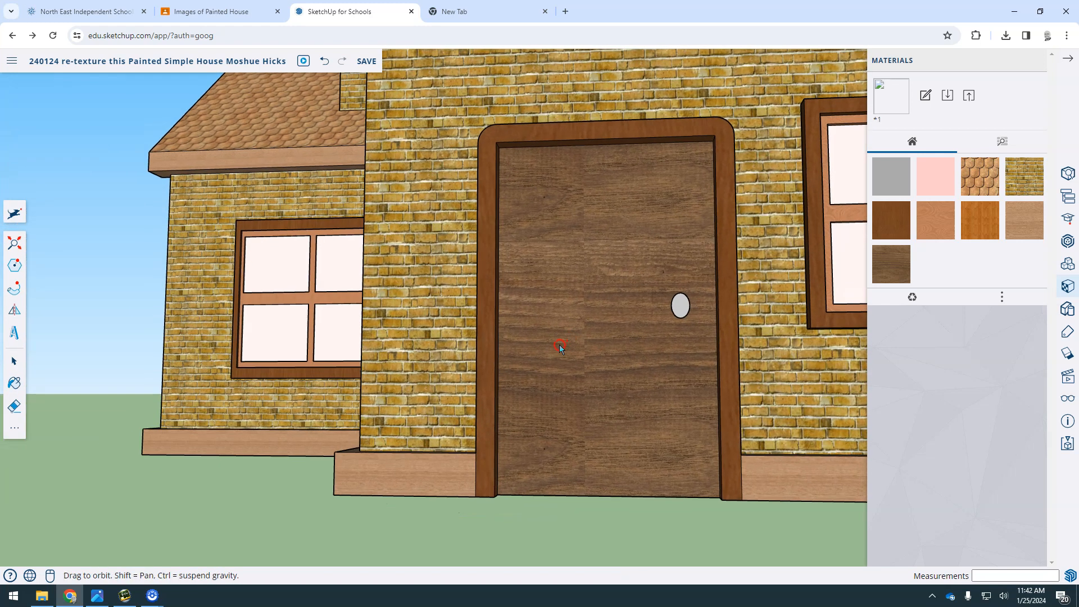
pyautogui.scroll(-3, 569, 334)
pyautogui.moveTo(578, 398)
pyautogui.mouseDown(button='middle')
pyautogui.moveTo(607, 429)
pyautogui.moveTo(644, 402)
pyautogui.moveTo(662, 410)
pyautogui.mouseUp(button='middle')
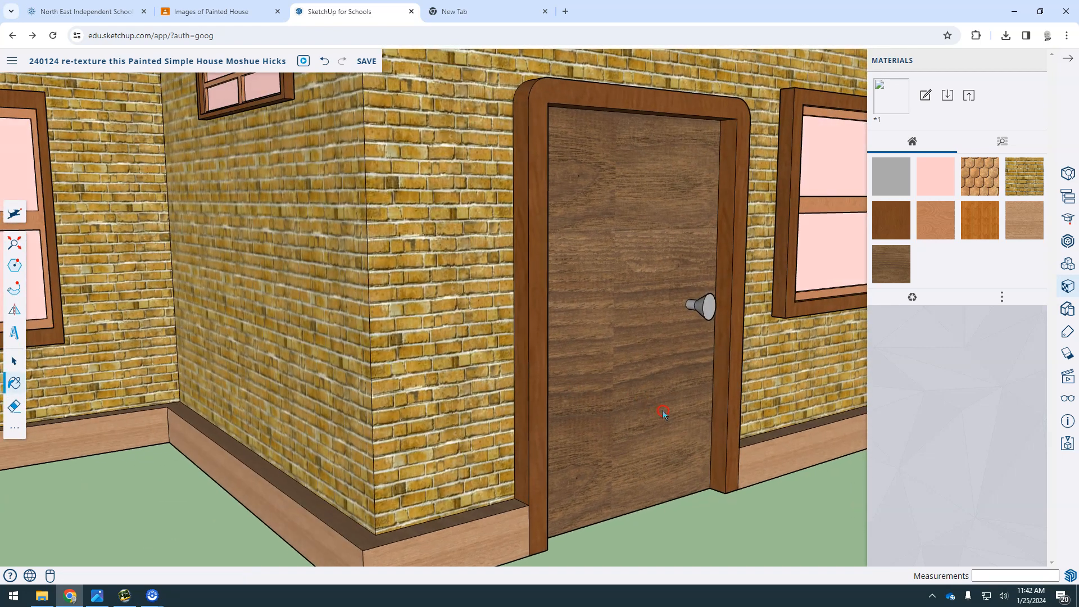
pyautogui.click(541, 372)
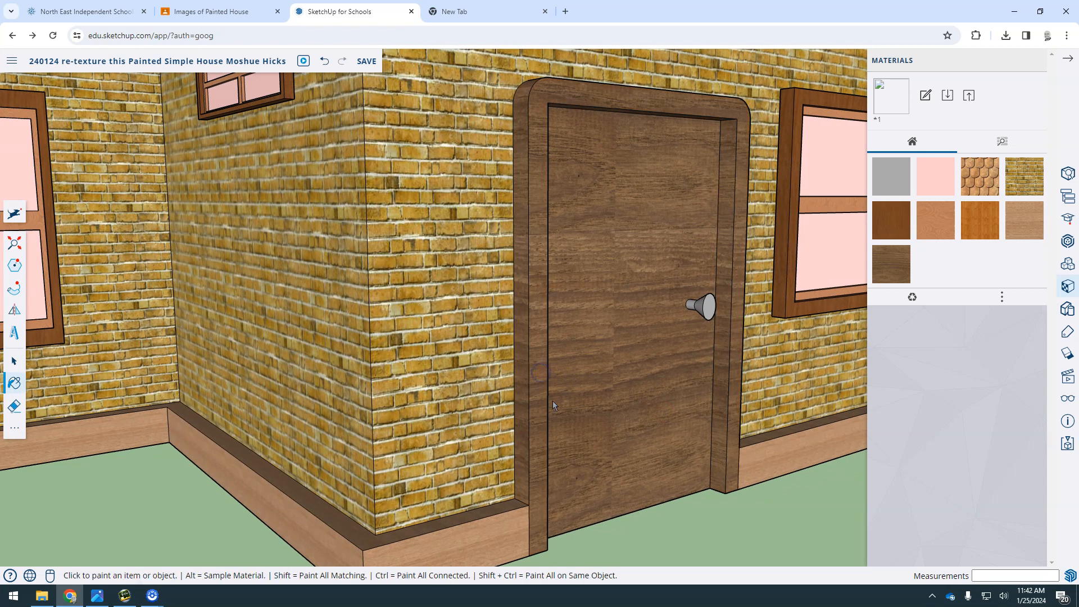
# Repaint the front door with the orange wood material already in the model.
pyautogui.click(980, 220)
pyautogui.click(610, 264)
pyautogui.moveTo(669, 374)
pyautogui.mouseDown(button='middle')
pyautogui.moveTo(699, 379)
pyautogui.moveTo(614, 353)
pyautogui.mouseUp(button='middle')
# Paint the front door with Wood Veneer 02.
pyautogui.click(935, 220)
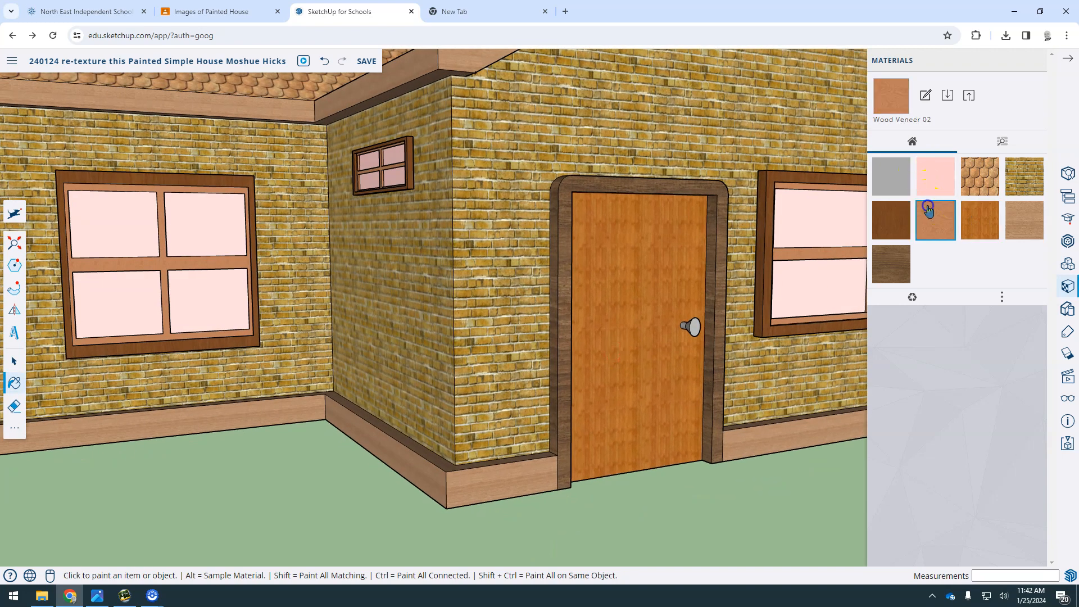
pyautogui.click(648, 253)
pyautogui.scroll(3, 665, 377)
pyautogui.moveTo(636, 347)
pyautogui.mouseDown(button='middle')
pyautogui.moveTo(472, 368)
pyautogui.moveTo(391, 361)
pyautogui.moveTo(414, 306)
pyautogui.mouseUp(button='middle')
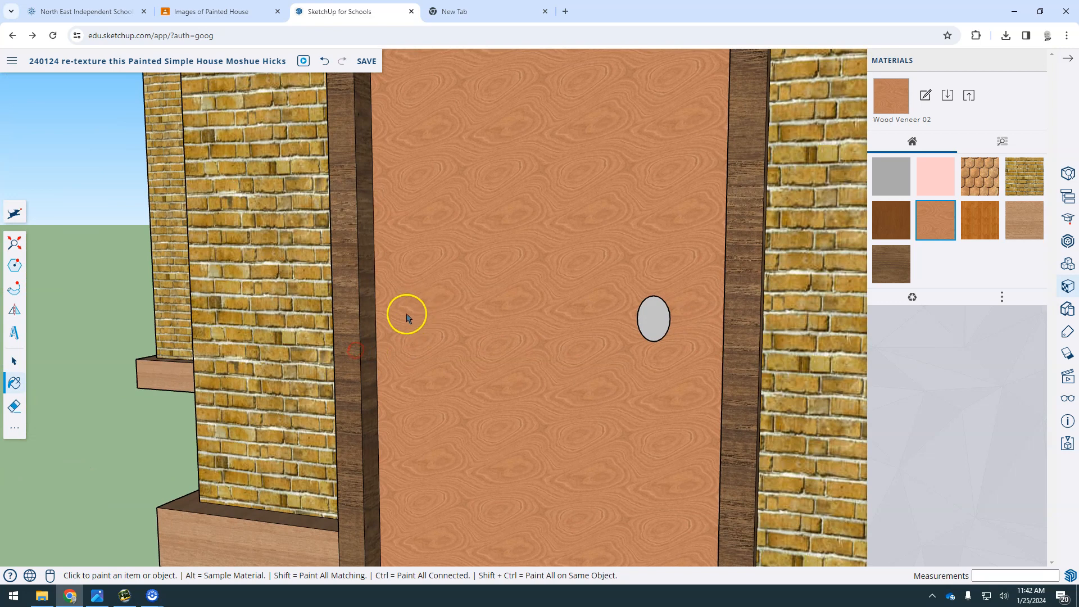
# Examine the repainted door, door frame and trim against the whole front of the house.
pyautogui.scroll(-5, 315, 312)
pyautogui.moveTo(294, 316); pyautogui.dragTo(599, 279, button='middle')
pyautogui.moveTo(600, 277); pyautogui.dragTo(554, 433)
pyautogui.scroll(-5, 569, 375)
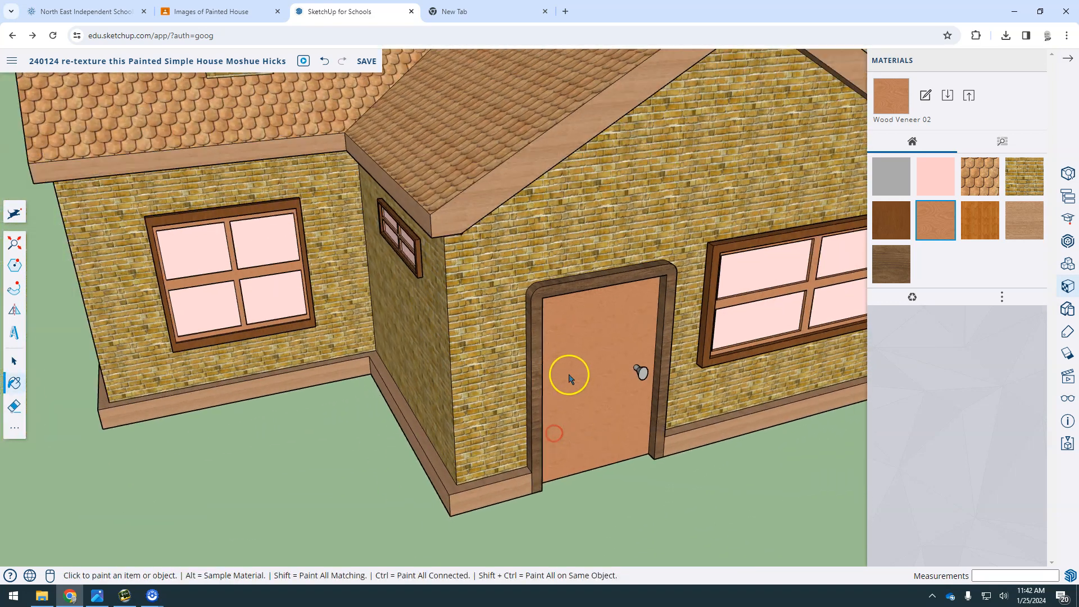
pyautogui.moveTo(557, 386)
pyautogui.mouseDown(button='middle')
pyautogui.moveTo(622, 282)
pyautogui.moveTo(584, 360)
pyautogui.mouseUp(button='middle')
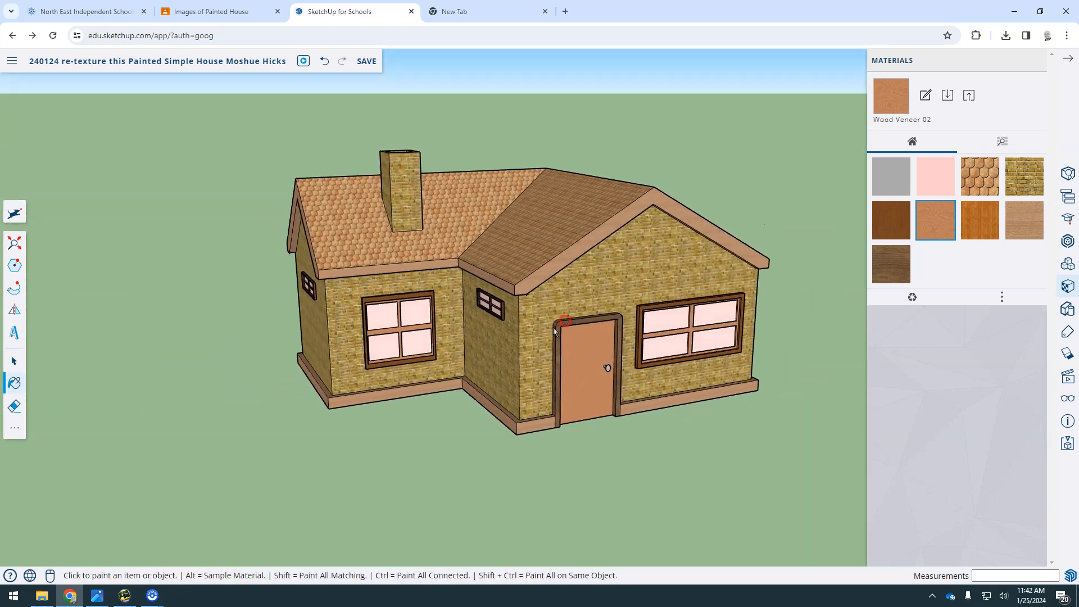
pyautogui.moveTo(586, 307)
pyautogui.mouseDown(button='middle')
pyautogui.moveTo(579, 362)
pyautogui.moveTo(580, 354)
pyautogui.mouseUp(button='middle')
pyautogui.scroll(3, 581, 351)
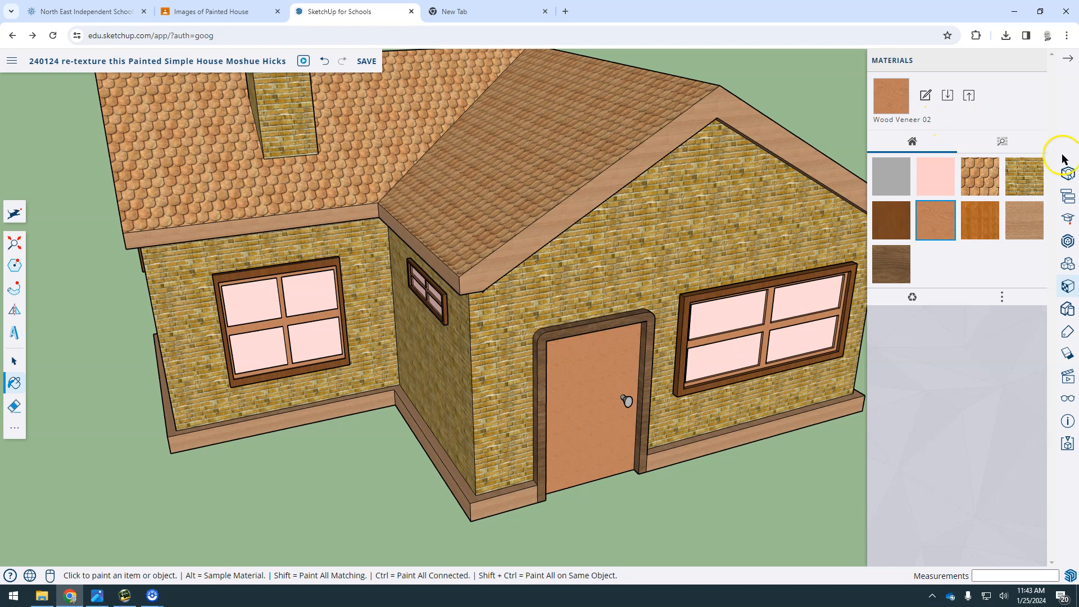
# Repaint the door frame with Wood Veneer 01 and purge the unused materials from the model.
pyautogui.click(913, 298)
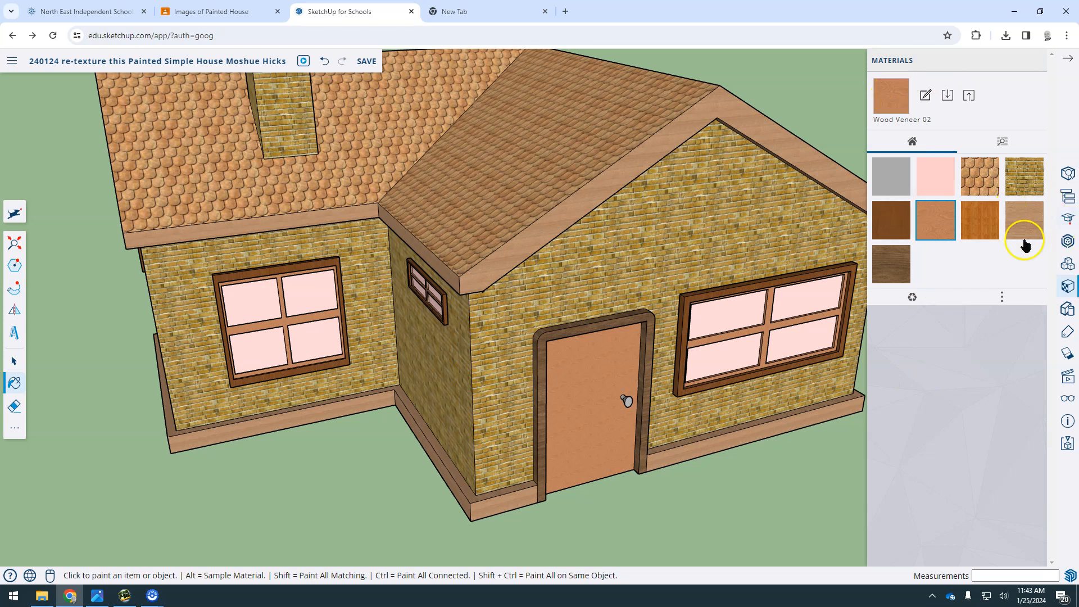
pyautogui.scroll(5, 685, 410)
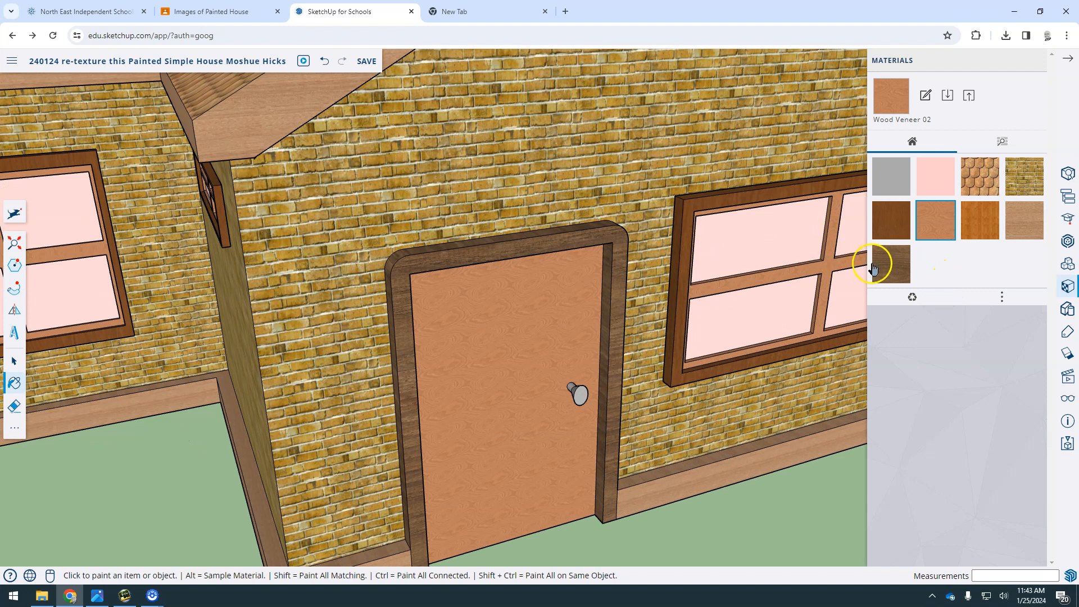
pyautogui.click(892, 226)
pyautogui.click(550, 241)
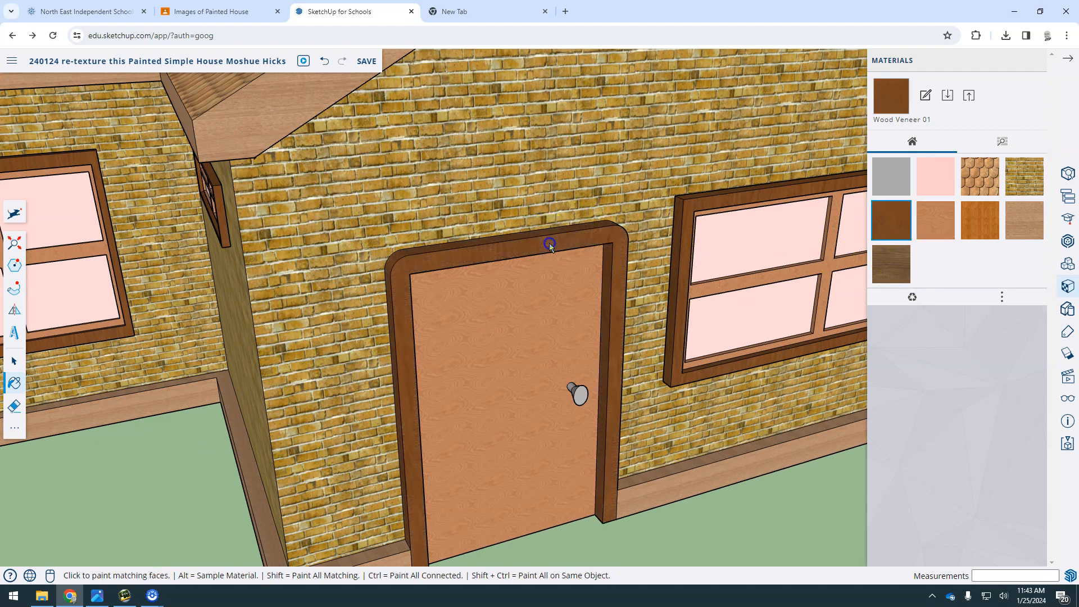
pyautogui.click(912, 296)
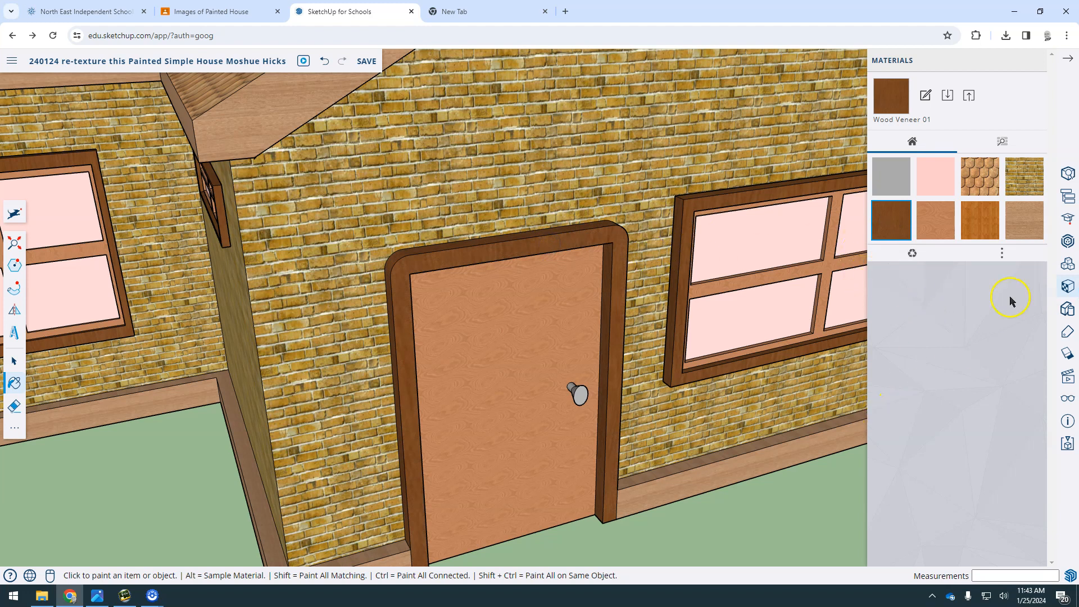
# Examine the front door, base trim and large front window up close from several angles.
pyautogui.scroll(-5, 601, 369)
pyautogui.moveTo(546, 394)
pyautogui.mouseDown(button='middle')
pyautogui.moveTo(532, 398)
pyautogui.moveTo(672, 311)
pyautogui.moveTo(533, 304)
pyautogui.moveTo(522, 315)
pyautogui.moveTo(549, 345)
pyautogui.mouseUp(button='middle')
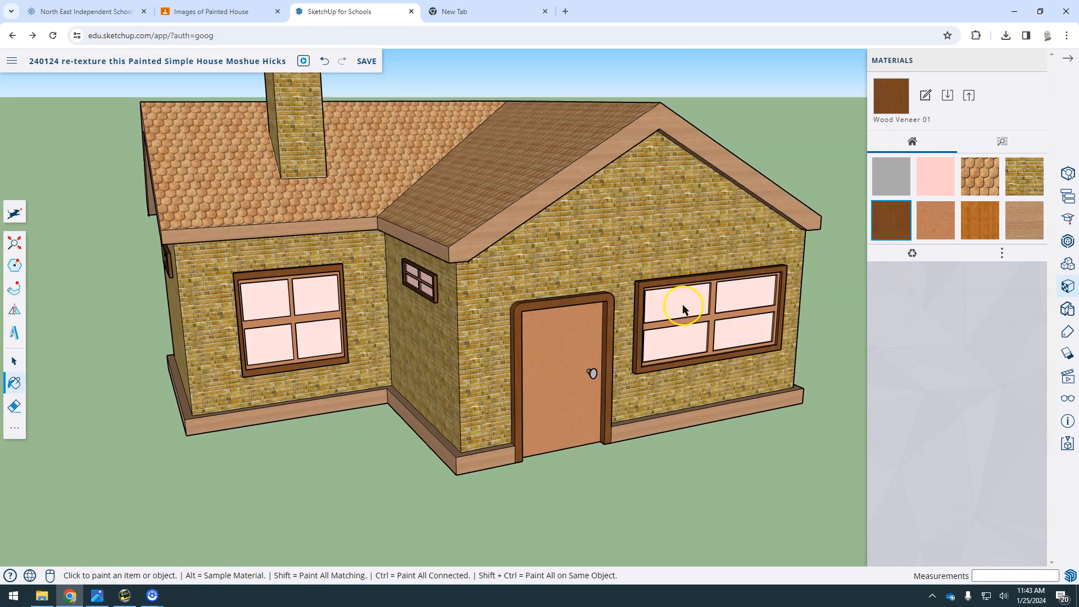
pyautogui.scroll(4, 634, 299)
pyautogui.scroll(3, 526, 349)
pyautogui.moveTo(554, 381); pyautogui.dragTo(786, 176, button='middle')
pyautogui.scroll(3, 563, 400)
pyautogui.scroll(3, 478, 453)
pyautogui.moveTo(477, 454)
pyautogui.mouseDown(button='middle')
pyautogui.moveTo(668, 259)
pyautogui.moveTo(476, 296)
pyautogui.mouseUp(button='middle')
pyautogui.scroll(-5, 646, 292)
pyautogui.keyDown('shift'); pyautogui.moveTo(595, 270); pyautogui.dragTo(472, 301, button='middle'); pyautogui.keyUp('shift')
pyautogui.scroll(4, 512, 248)
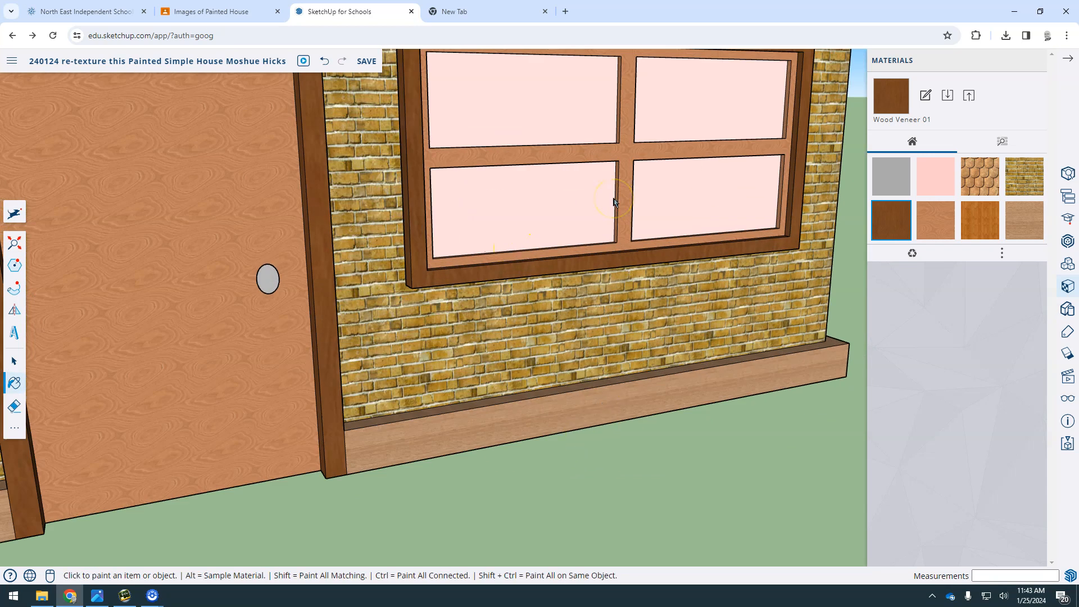
pyautogui.moveTo(667, 336); pyautogui.dragTo(347, 371, button='middle')
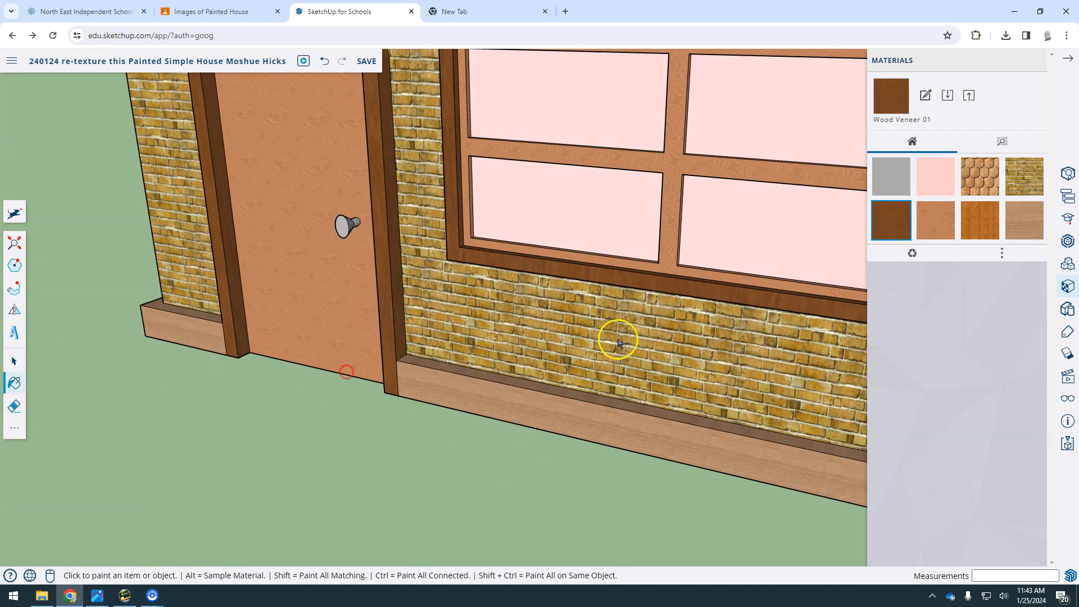
pyautogui.keyDown('shift'); pyautogui.moveTo(619, 342); pyautogui.dragTo(515, 300, button='middle'); pyautogui.keyUp('shift')
pyautogui.scroll(-5, 559, 291)
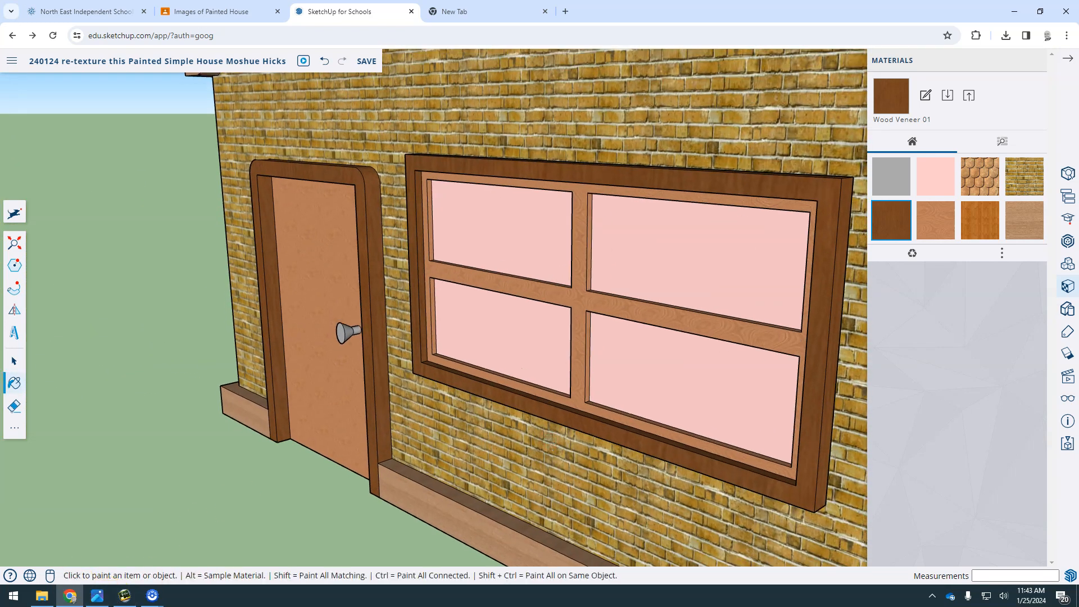